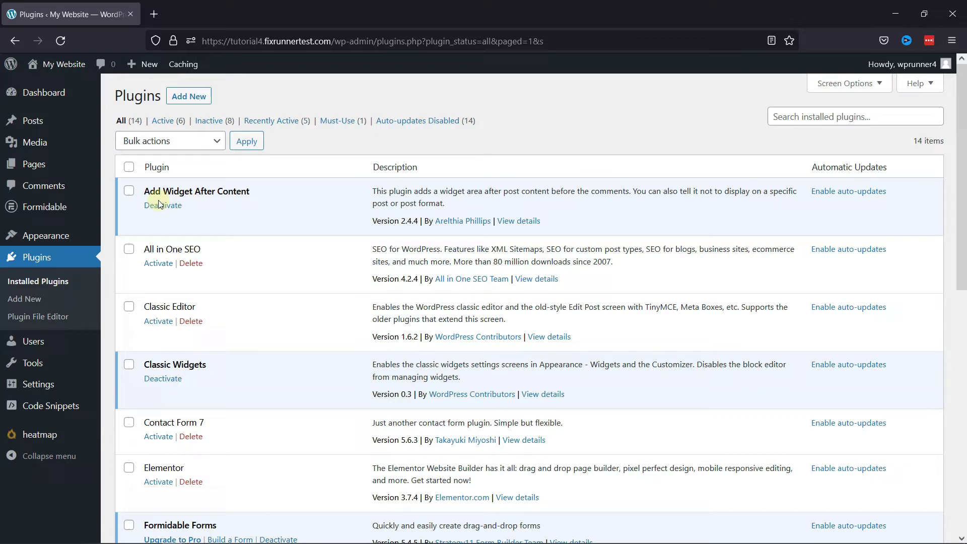
# Add the Recent Posts widget to the After Content widget area
pyautogui.moveTo(55, 235)
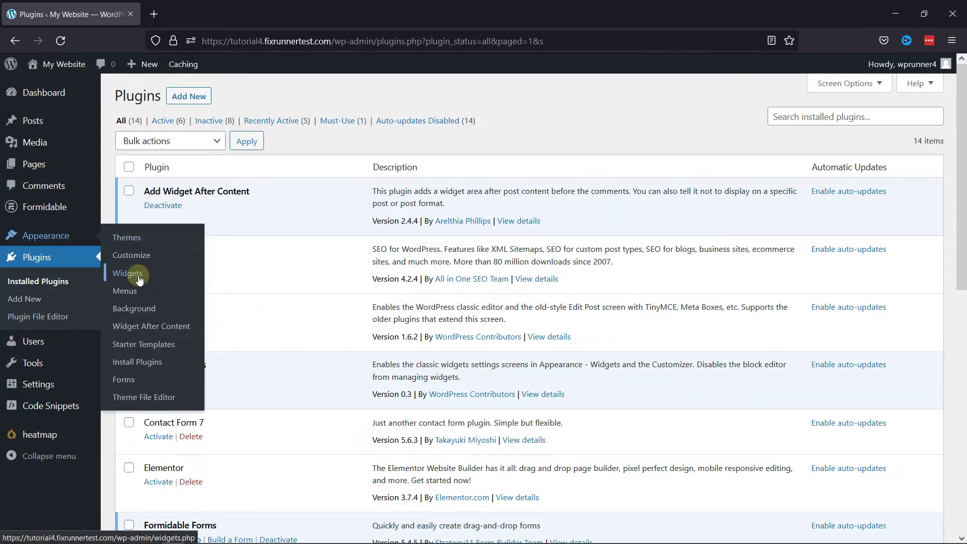
pyautogui.click(139, 278)
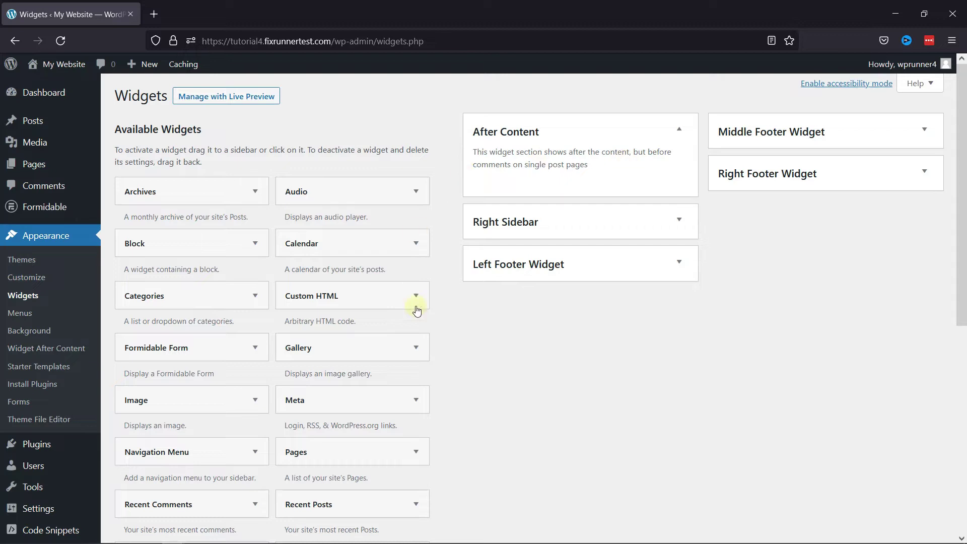
pyautogui.moveTo(346, 504); pyautogui.dragTo(537, 141)
# Title the Recent Posts widget "Latest posts", show 3 posts, enable the post date display, and save it
pyautogui.click(521, 242)
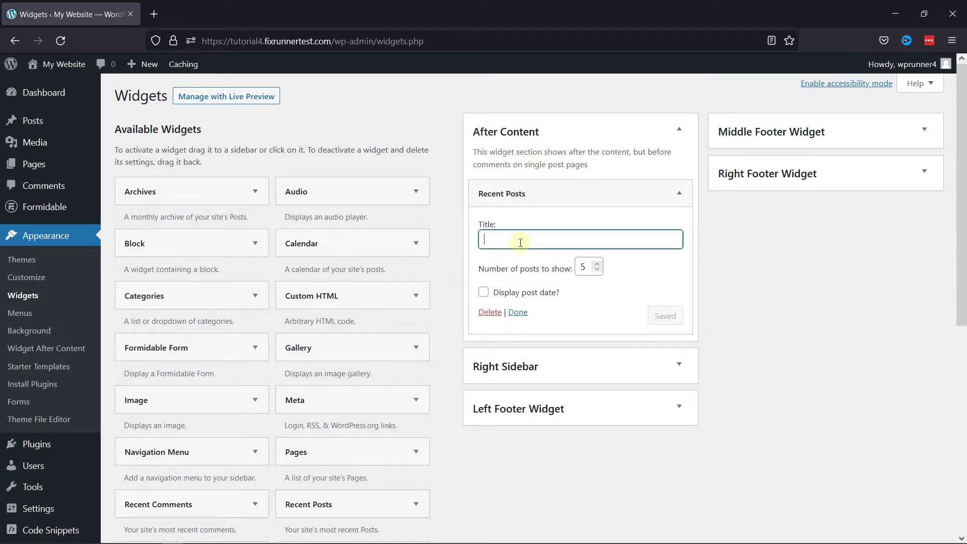
pyautogui.write('Late')
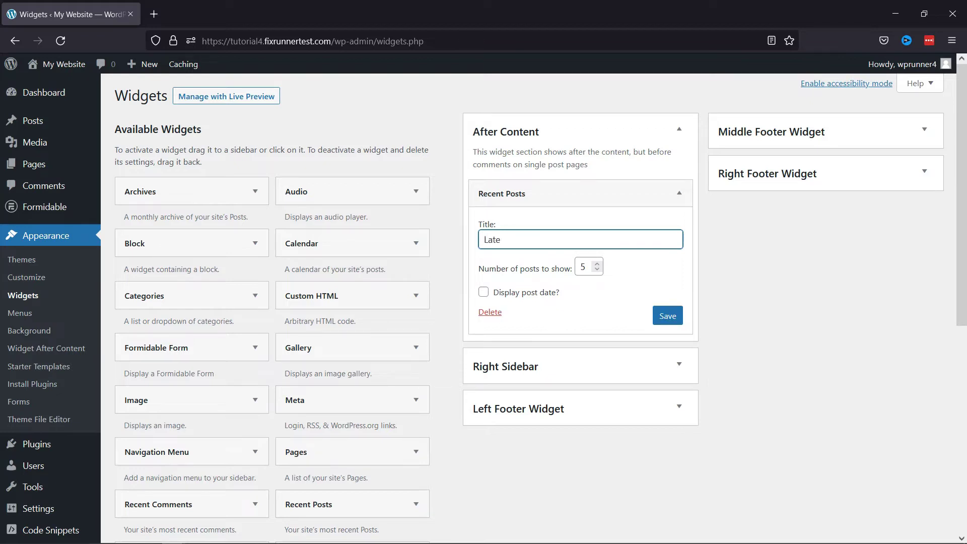
pyautogui.write('st posts')
pyautogui.click(597, 270)
pyautogui.click(597, 271)
pyautogui.click(499, 301)
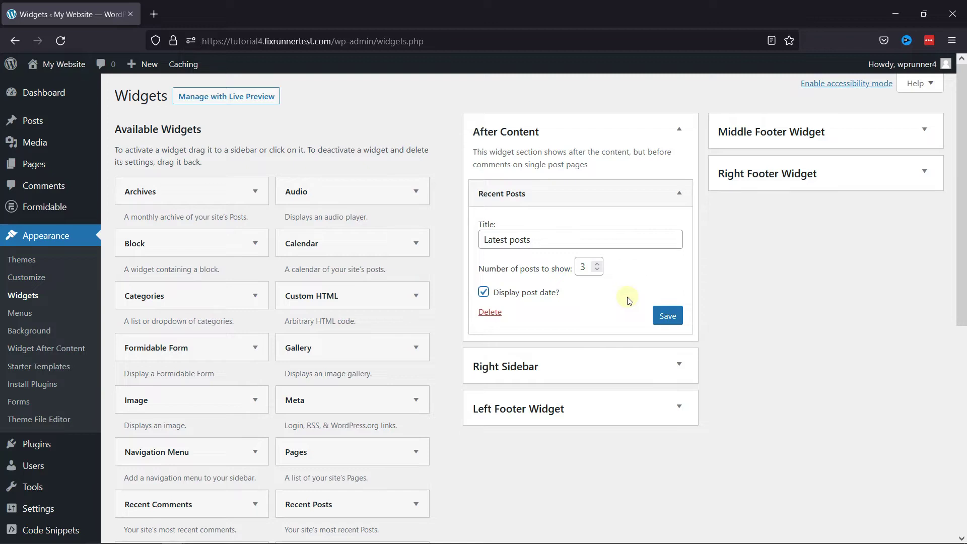
pyautogui.click(668, 316)
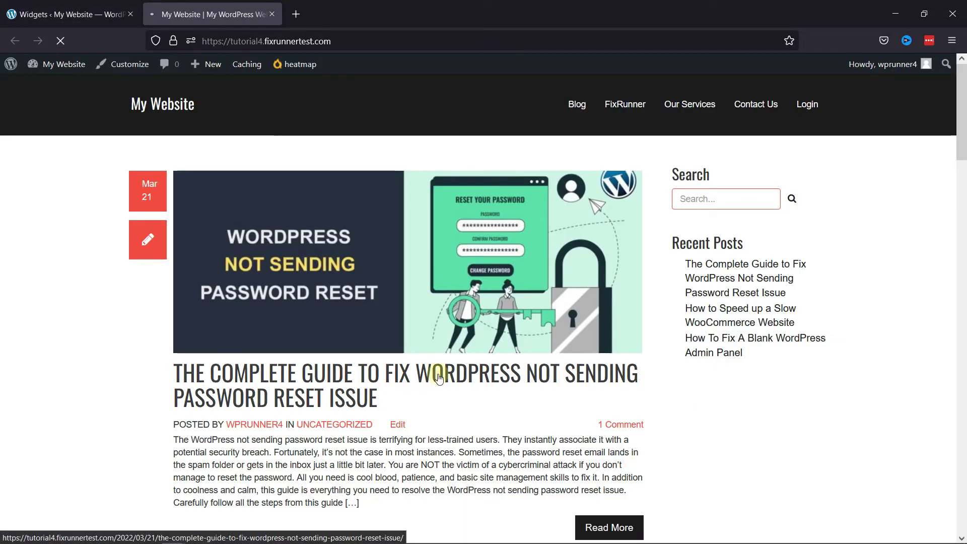
# Open the WordPress password reset post on the live site and check the Latest posts widget below its content
pyautogui.click(439, 378)
pyautogui.scroll(-10, 464, 330)
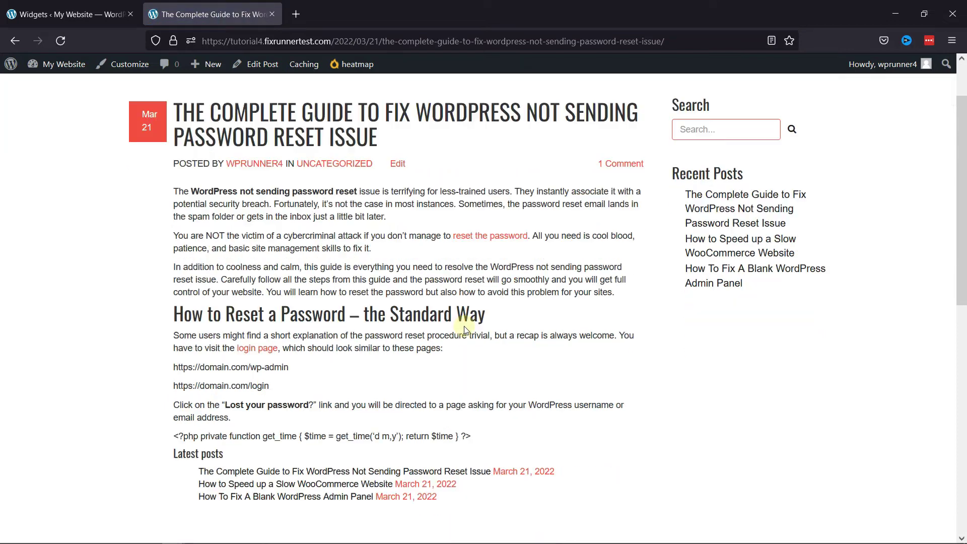
pyautogui.scroll(6, 465, 329)
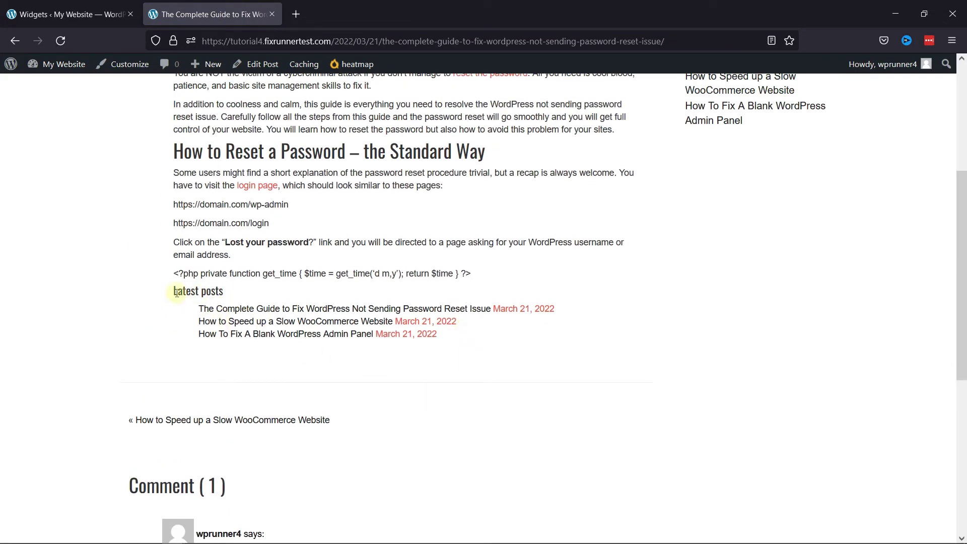
pyautogui.moveTo(177, 291); pyautogui.dragTo(526, 349)
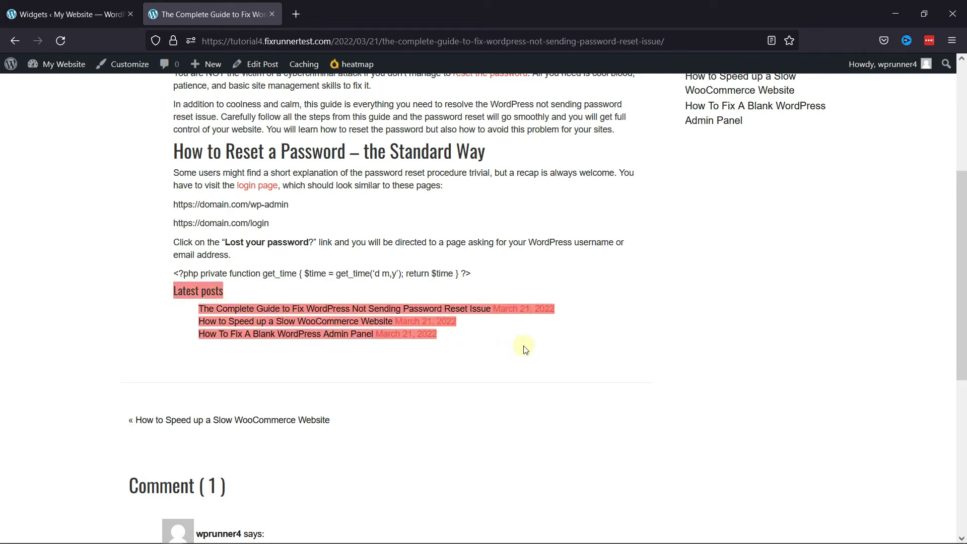
pyautogui.click(542, 379)
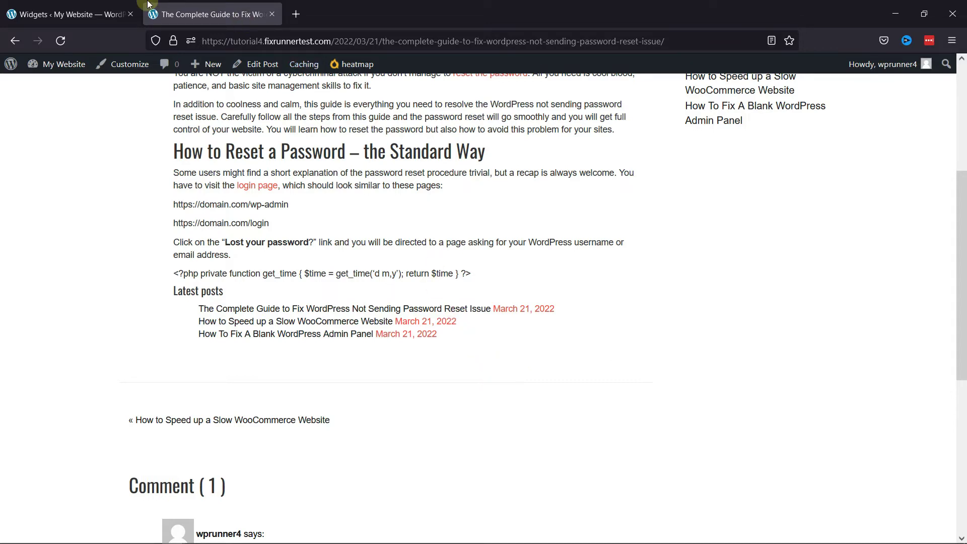
# Add Additional CSS for .awac.widget (50% width, inline-block, float left, 20px padding, #fff8e9 background, 1px dashed #fde2a9 border, 400px min-height), h4 (18px, #666) and li (16px)
pyautogui.click(71, 14)
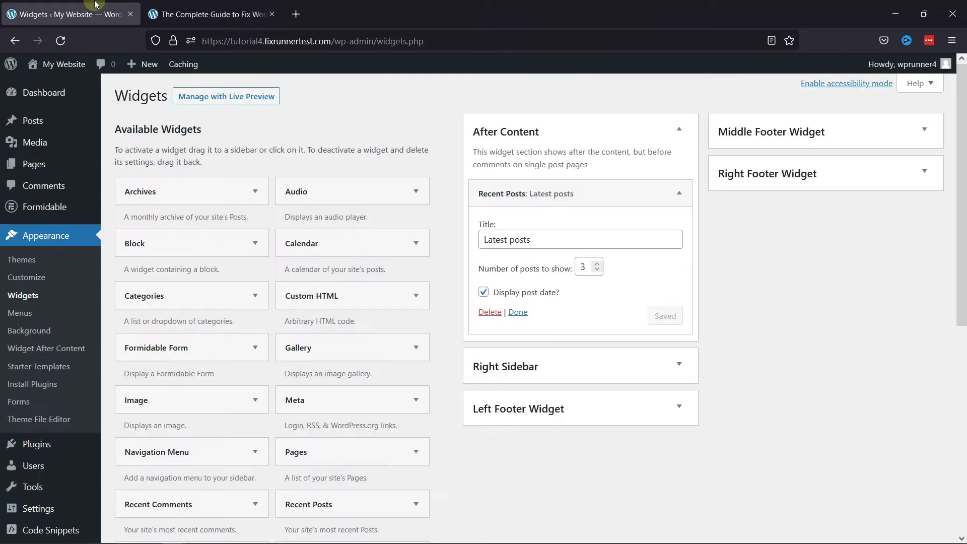
pyautogui.click(48, 279)
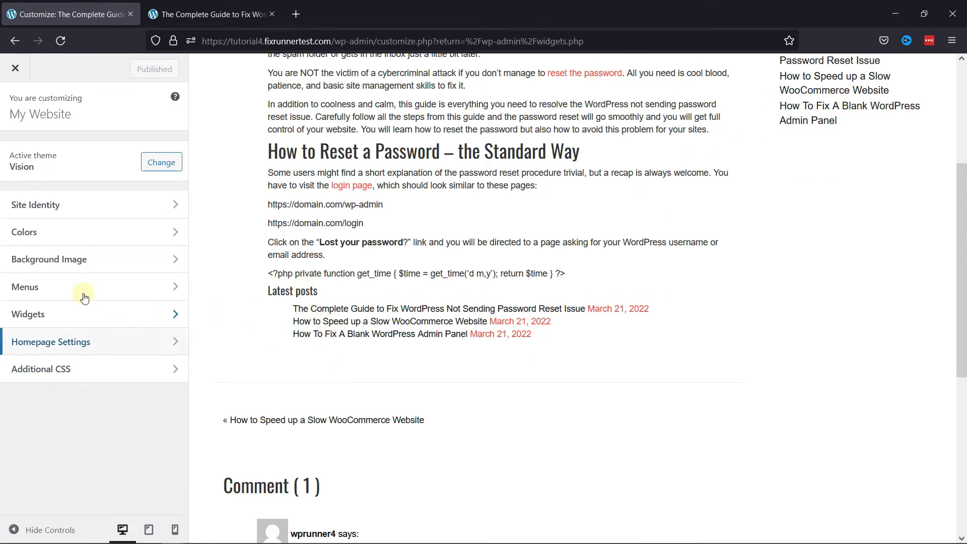
pyautogui.click(65, 368)
pyautogui.click(154, 351)
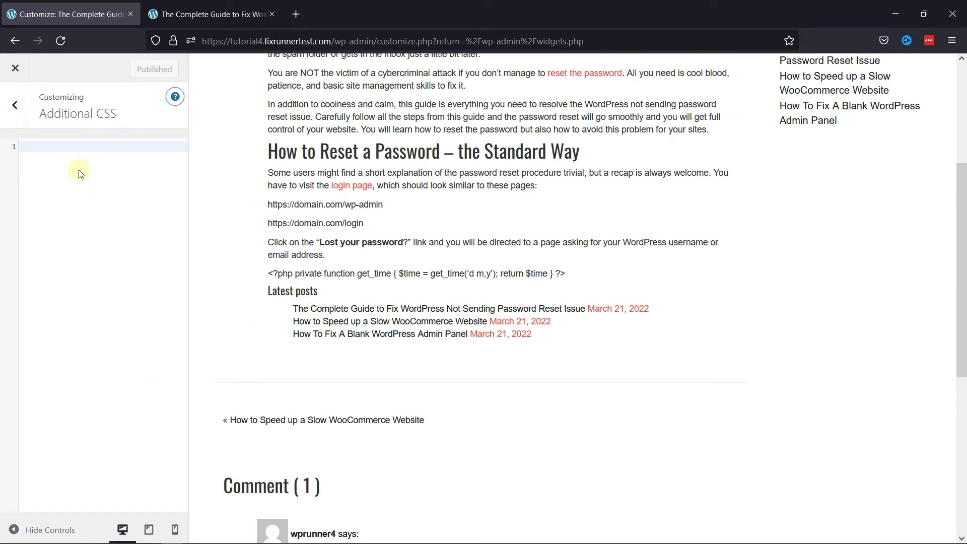
pyautogui.rightClick(69, 152)
pyautogui.press('Escape')
pyautogui.write('.awac.widget {     width: 50%;     display: inline-block;     float: left;     padding: 20px;     background-color: #fff8e9;     border: 1px dashed #fde2a9;     min-height:400px; }  .awac.widget h4 { font-size:18px; color:#666; }  .awac.widget li{ font-size:16px; }')
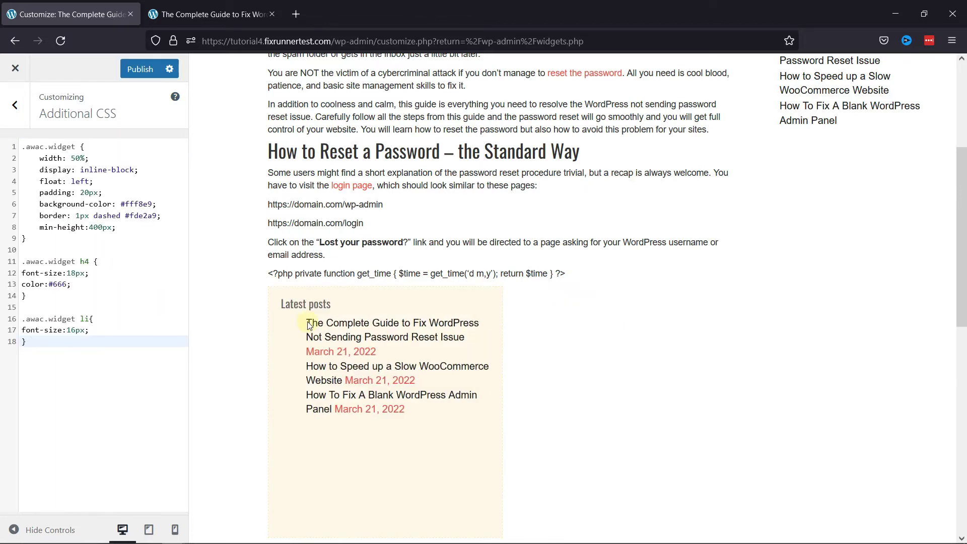
pyautogui.scroll(-2, 564, 327)
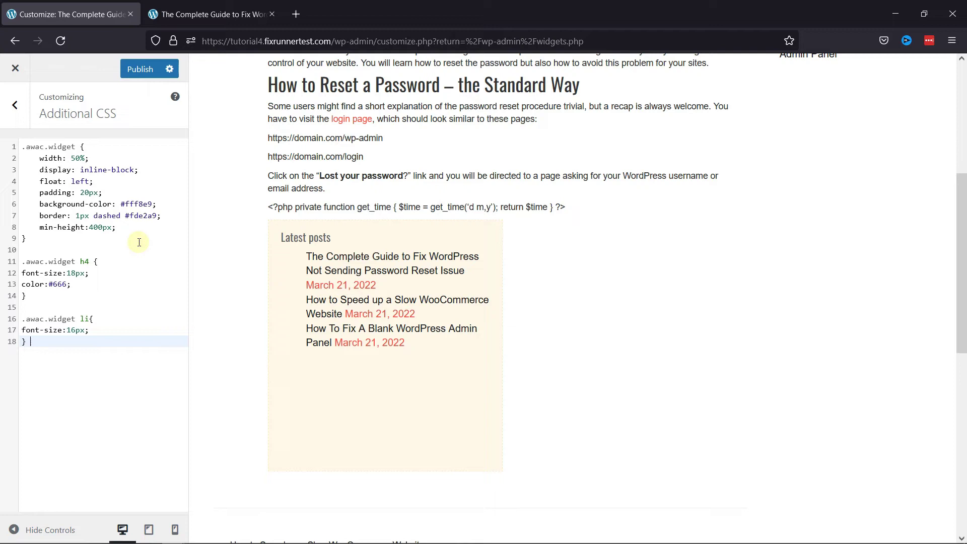
# Try a padding of 200px in the .awac.widget rule and restore it to 20px
pyautogui.click(84, 192)
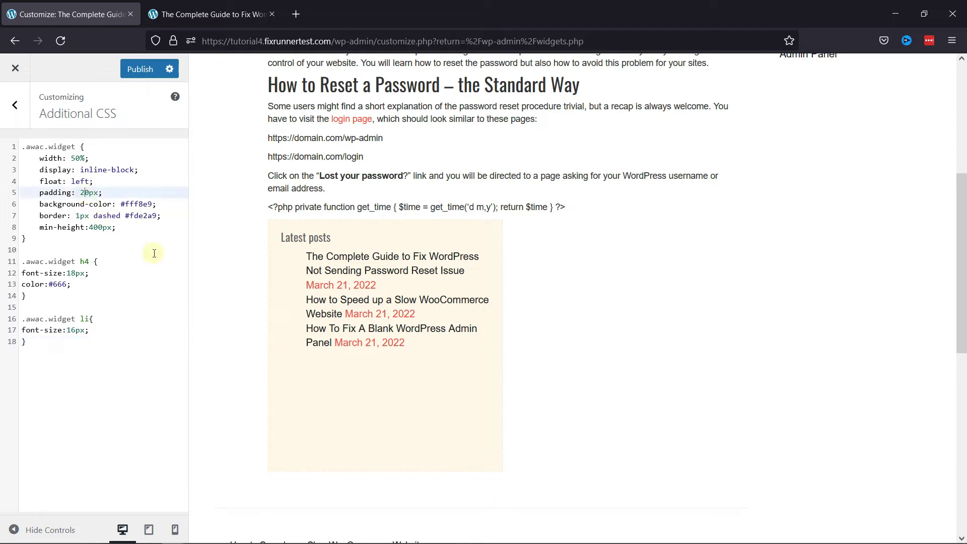
pyautogui.write('0')
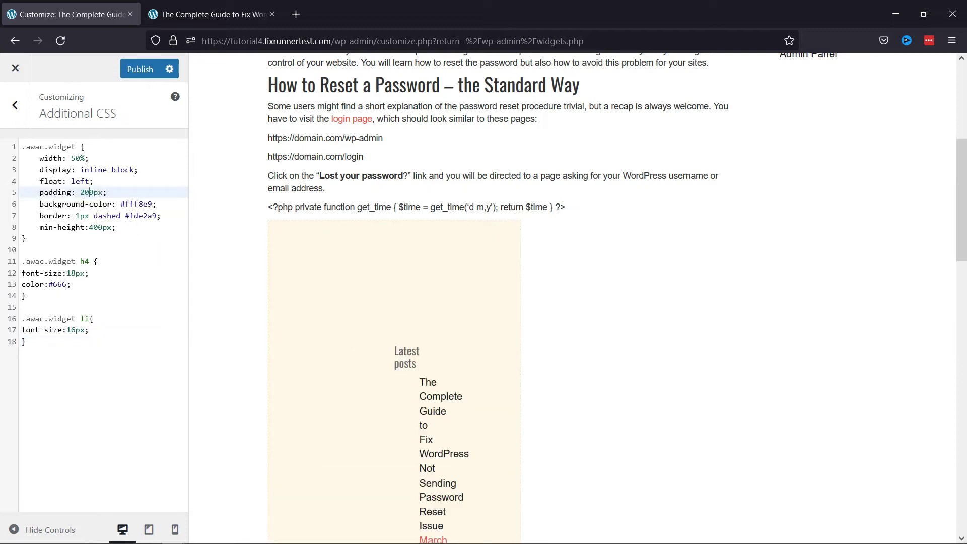
pyautogui.press('BackSpace')
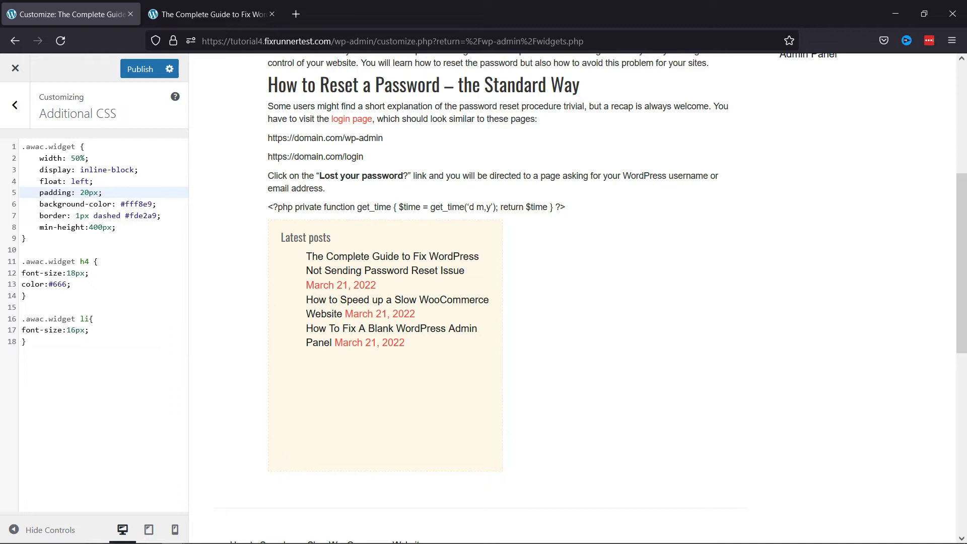
# Try #424242 as the background color in the .awac.widget rule and undo the change
pyautogui.click(126, 203)
pyautogui.moveTo(126, 203); pyautogui.dragTo(154, 204)
pyautogui.write('424242')
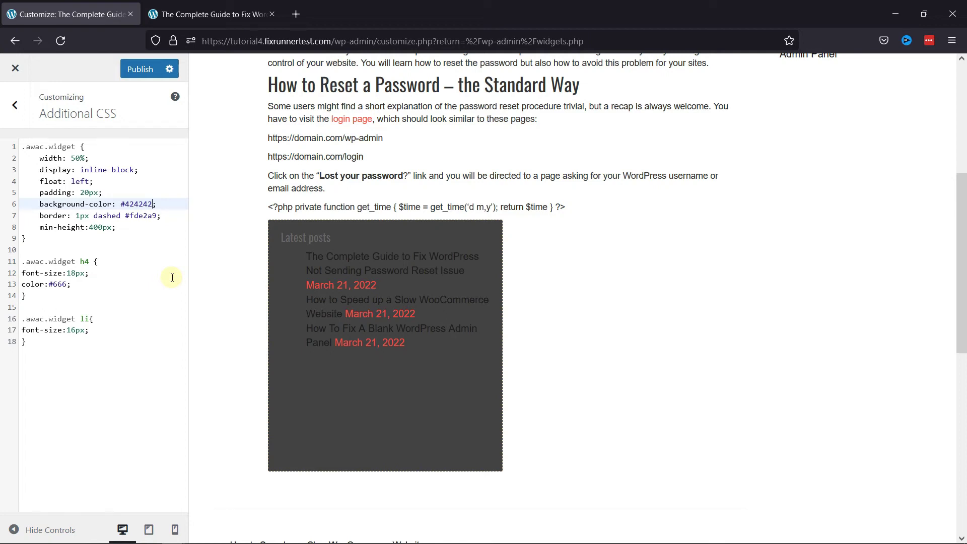
pyautogui.hotkey('ctrl', 'z')
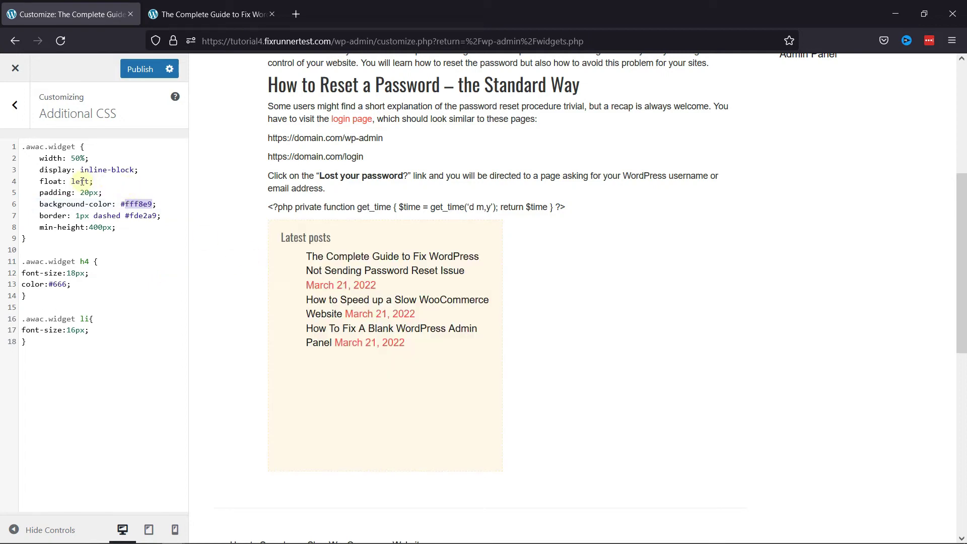
# Publish the additional CSS and close the Customizer
pyautogui.click(140, 69)
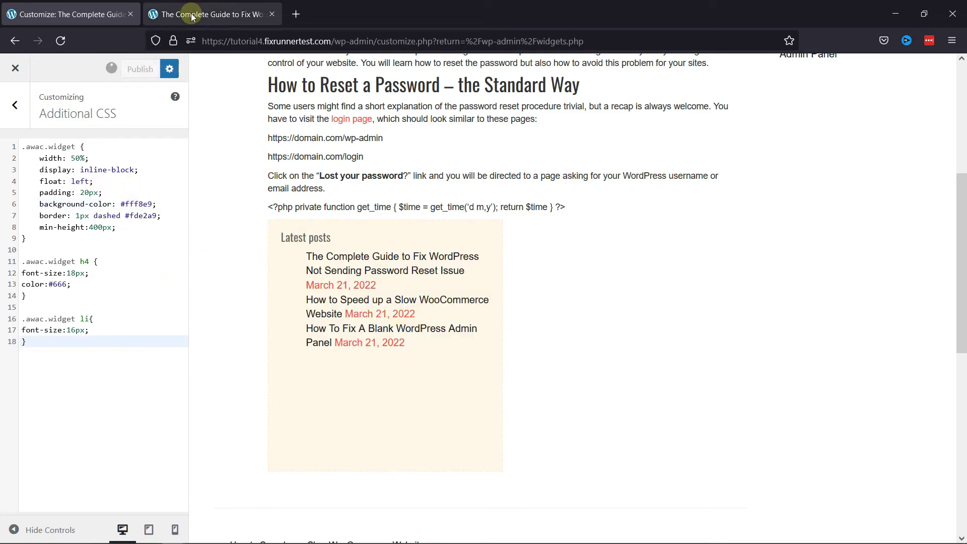
pyautogui.click(15, 68)
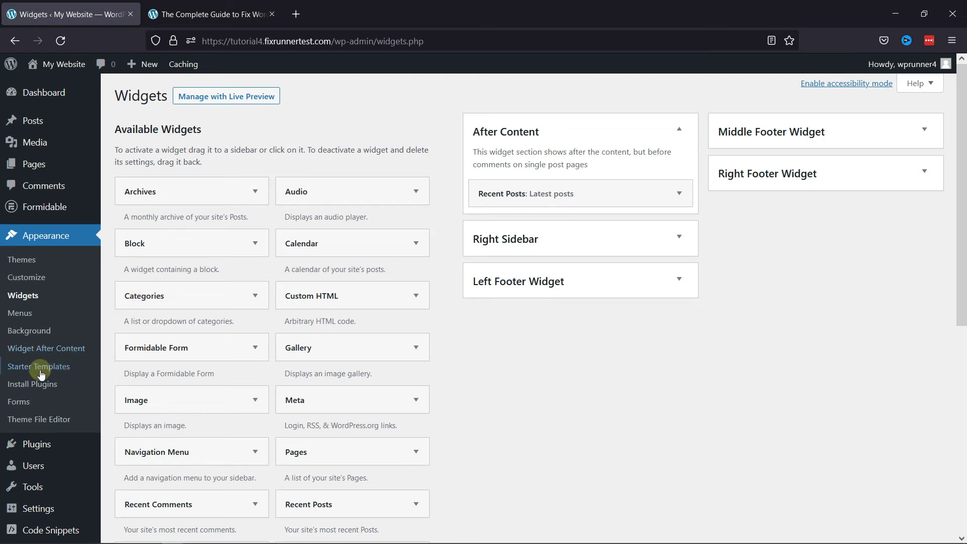
# Open the Widget After Content options and review the post category, post type and post format exclusions
pyautogui.click(67, 352)
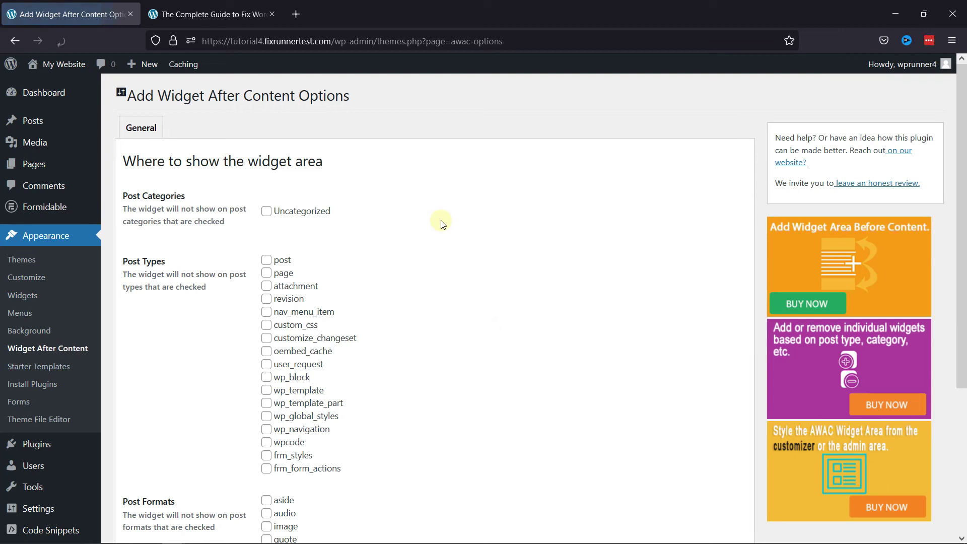
pyautogui.scroll(-1, 303, 161)
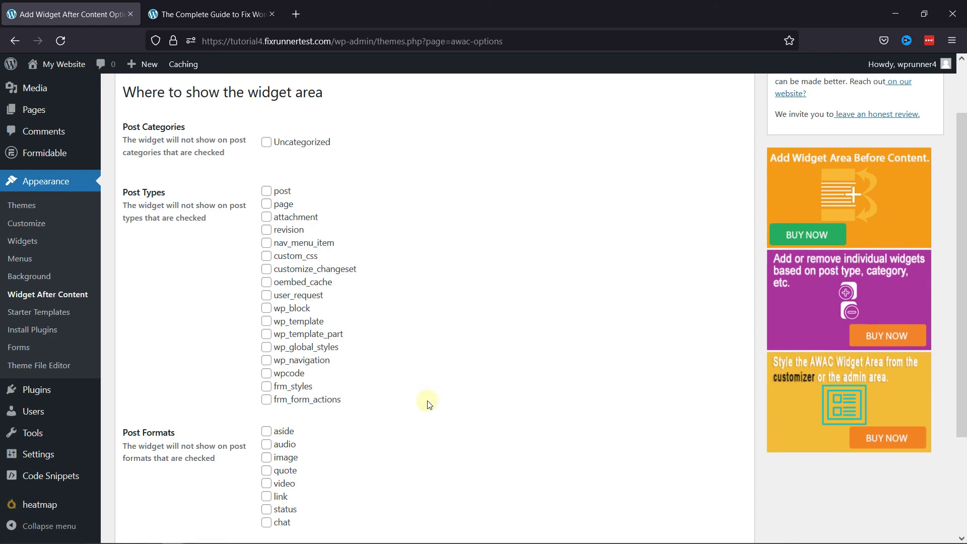
pyautogui.scroll(-2, 423, 401)
pyautogui.scroll(2, 423, 402)
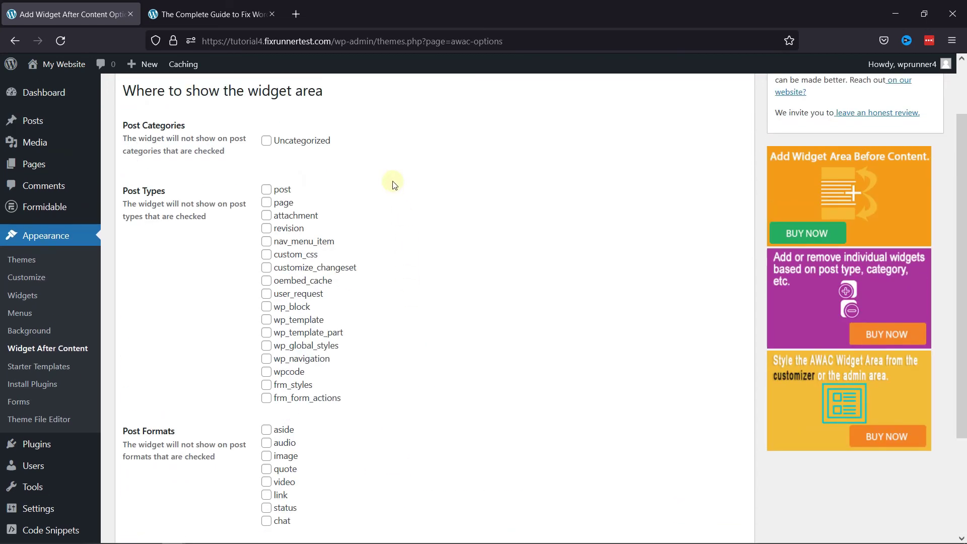
pyautogui.scroll(1, 455, 226)
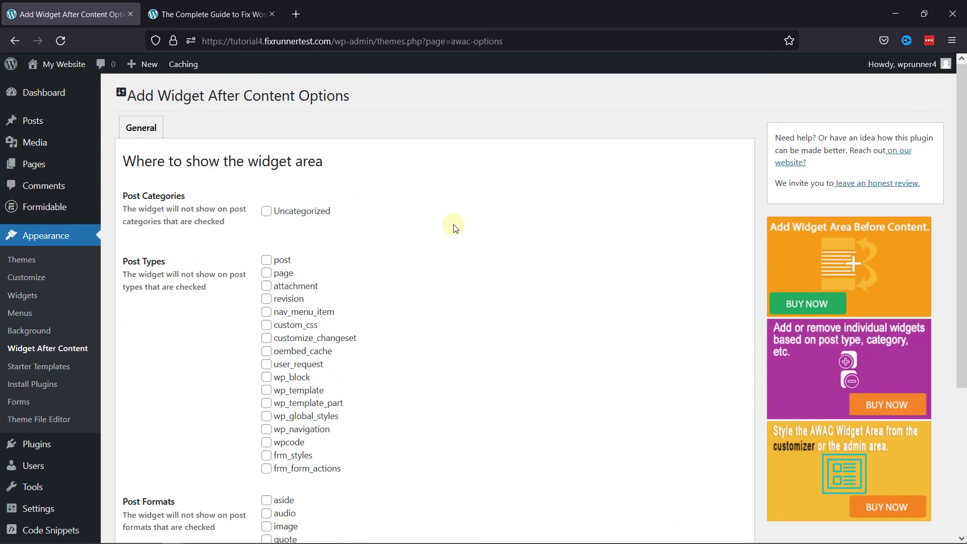